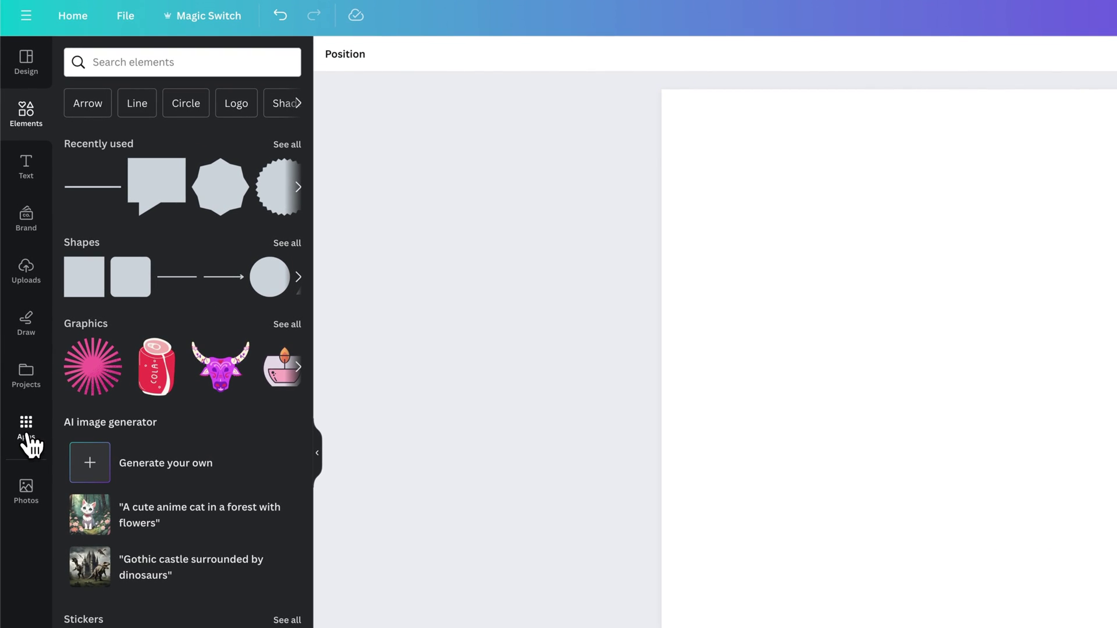
Search Canva's Apps for 'qr code' to list the QR code apps
left_click(27, 433)
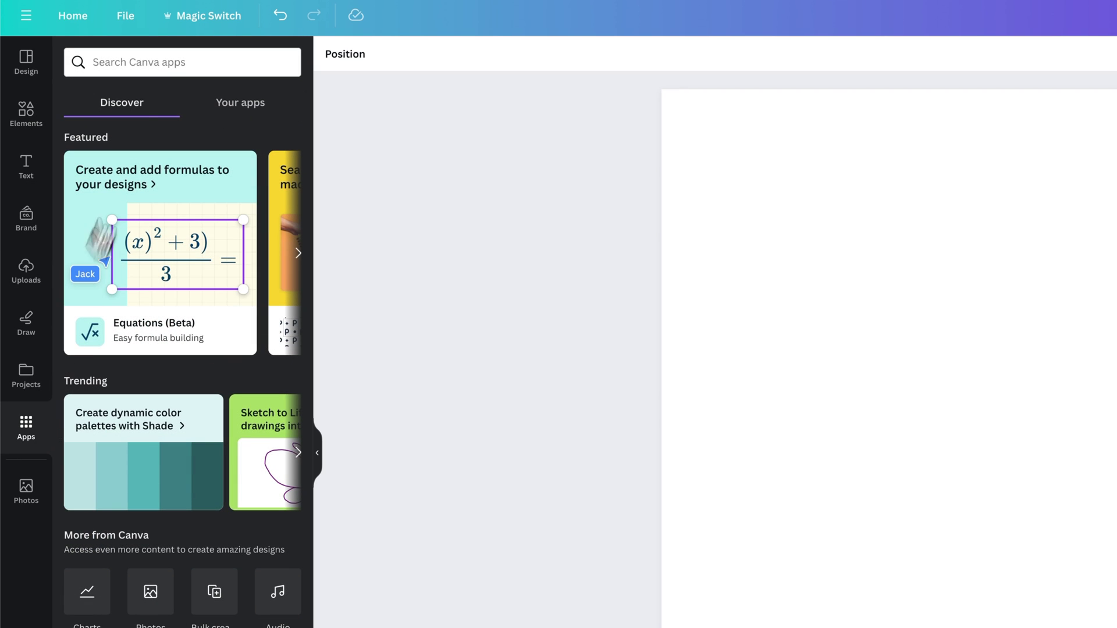
left_click(157, 61)
type("qr code")
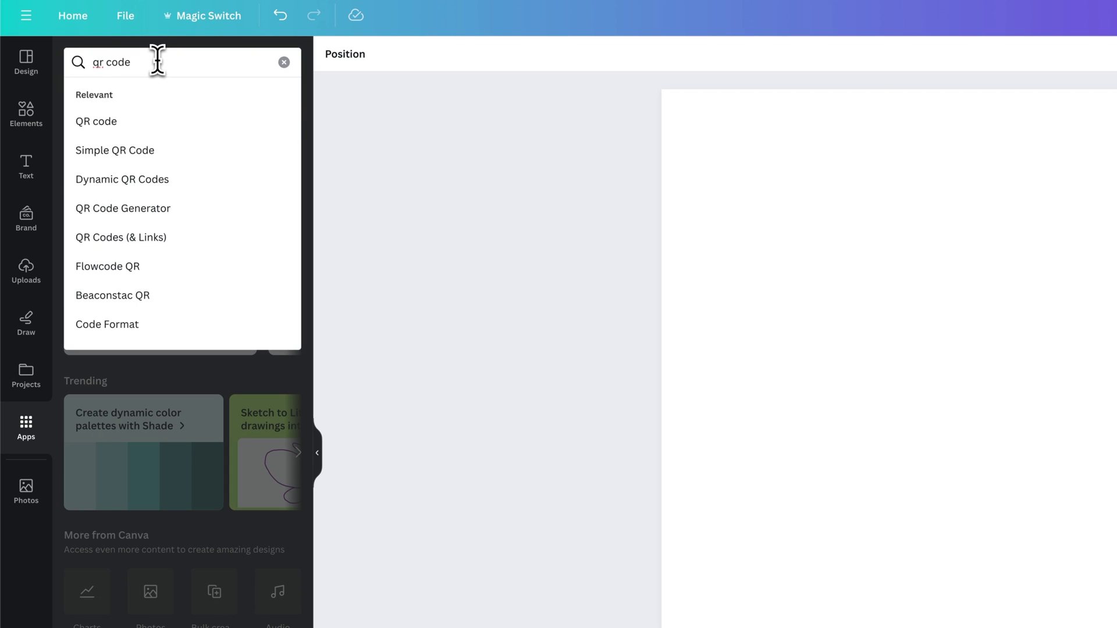
left_click(158, 121)
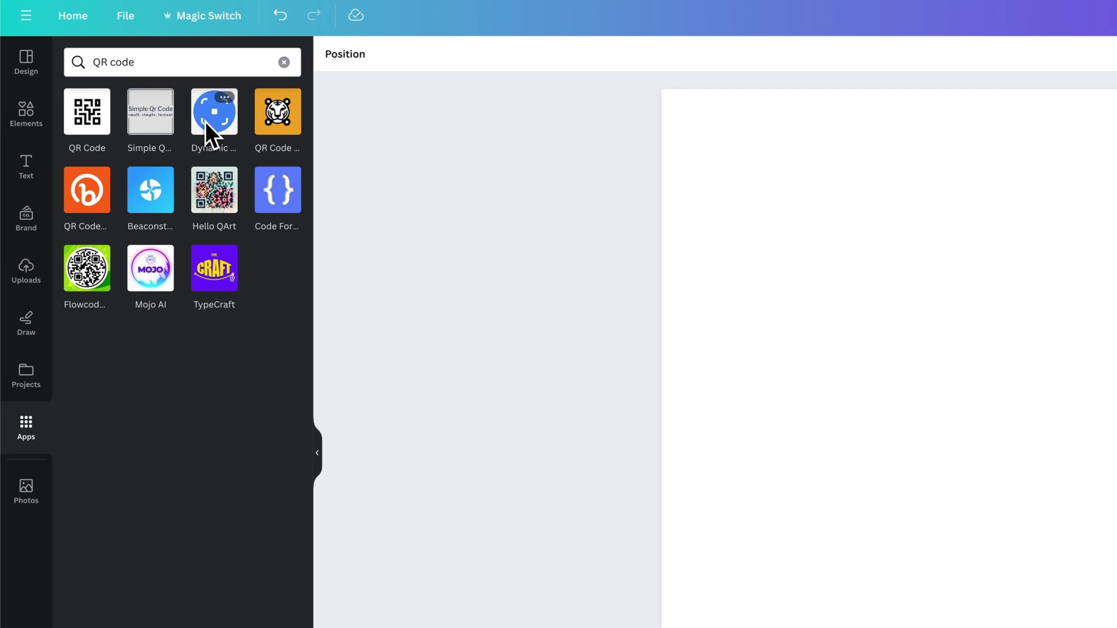
Open the QR Code app and enter pixelandbracket.com as its URL
left_click(105, 128)
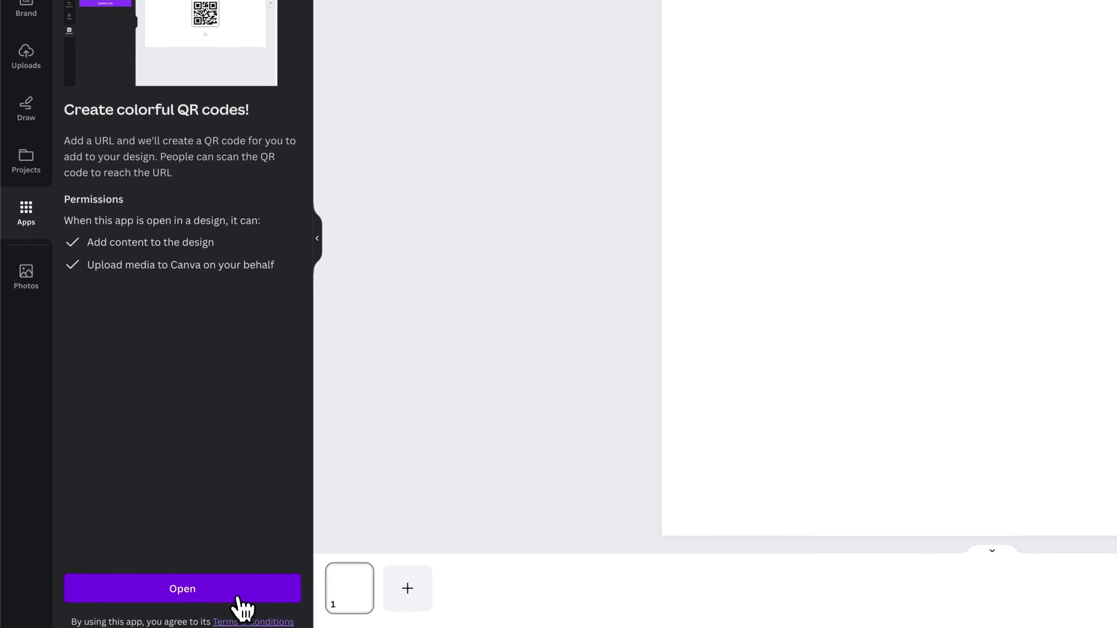
left_click(239, 599)
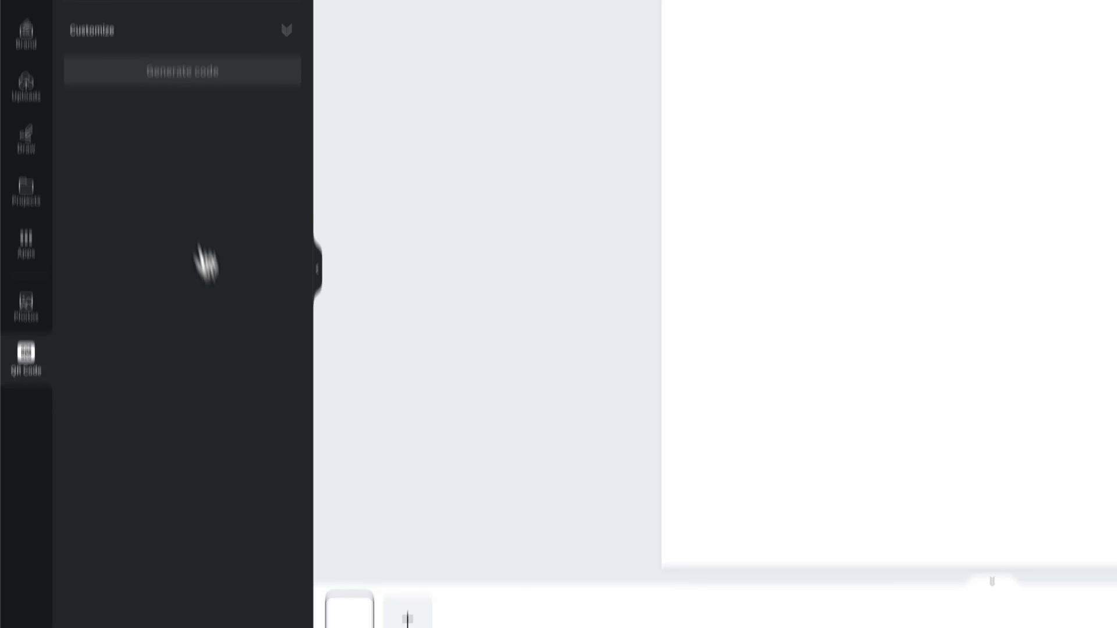
left_click(135, 167)
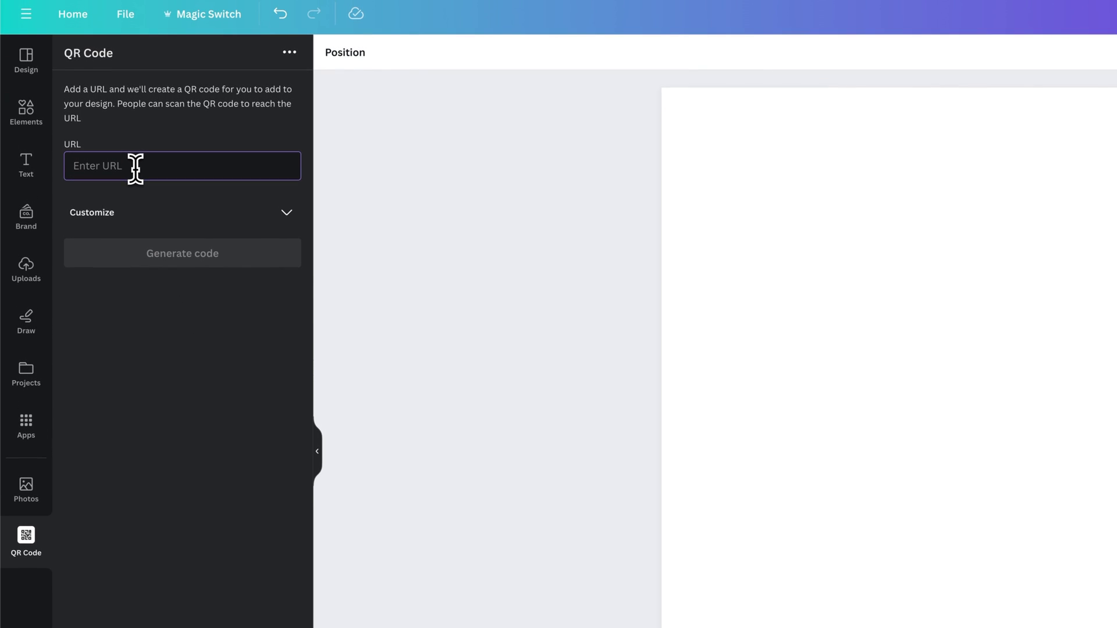
type("pixelandbracket.com")
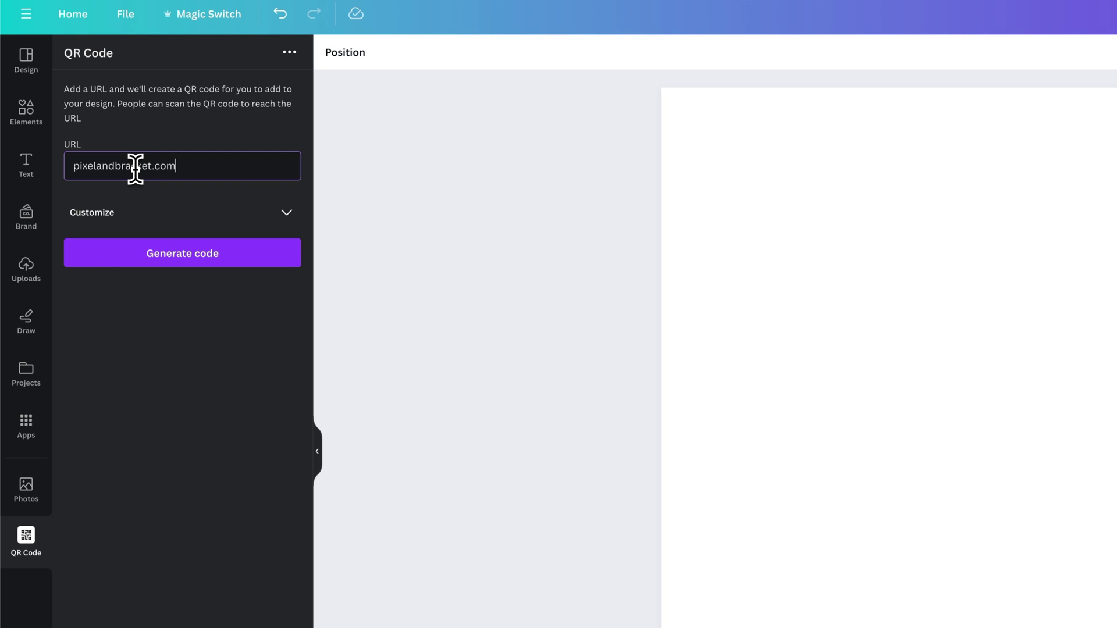
Expand the Customize options and check the QR code's background colour
left_click(286, 212)
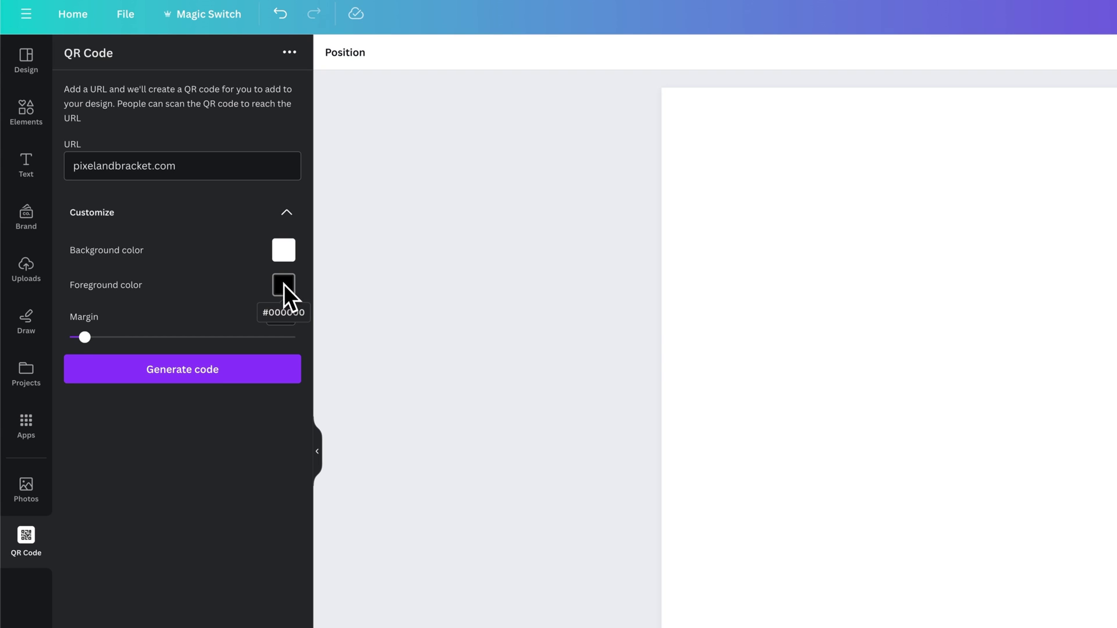
left_click(283, 250)
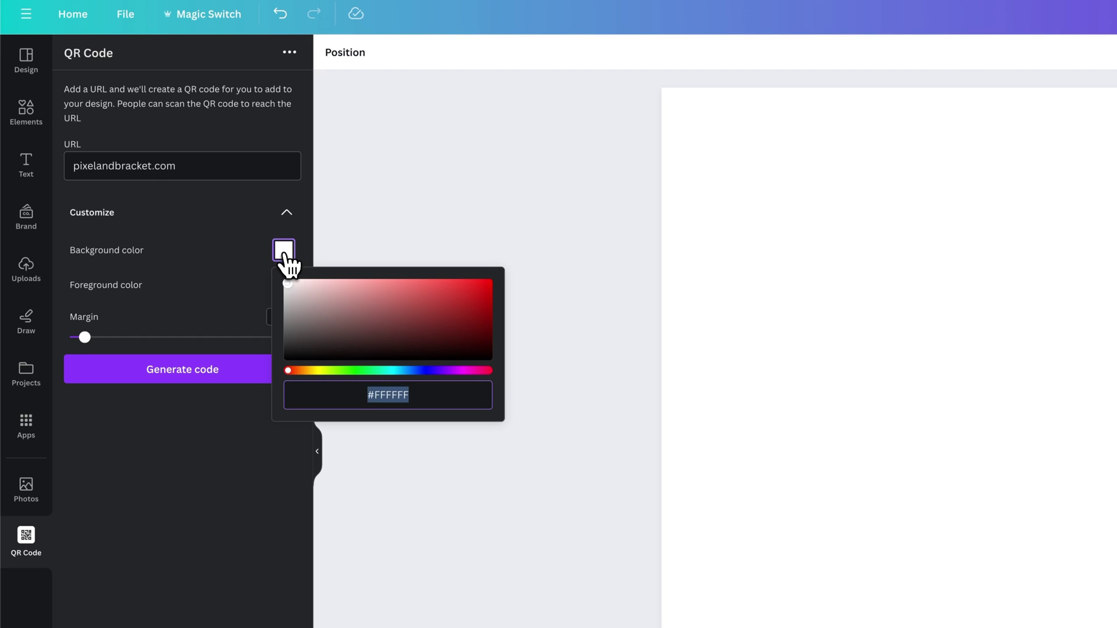
left_click(232, 251)
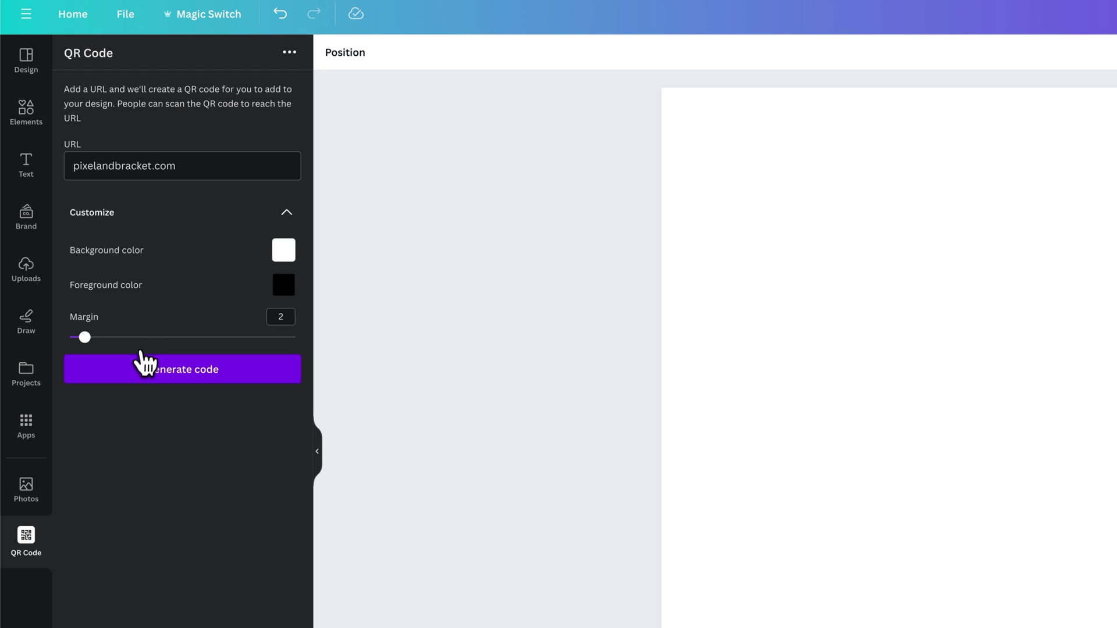
Generate the QR code onto the page and fill the page Bright red
left_click(200, 384)
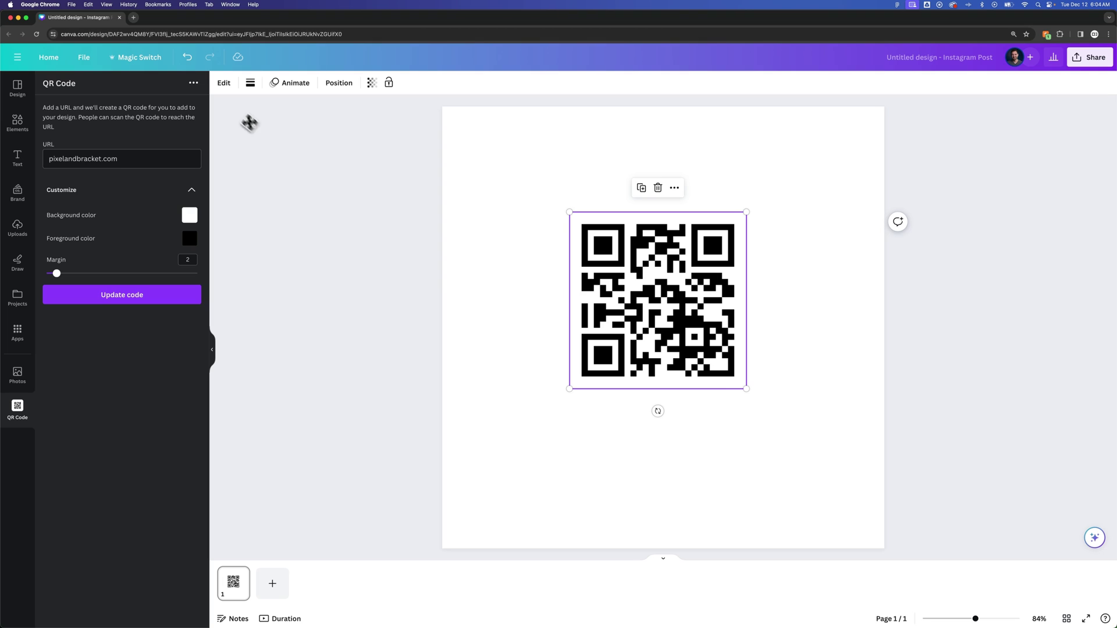
left_click(453, 157)
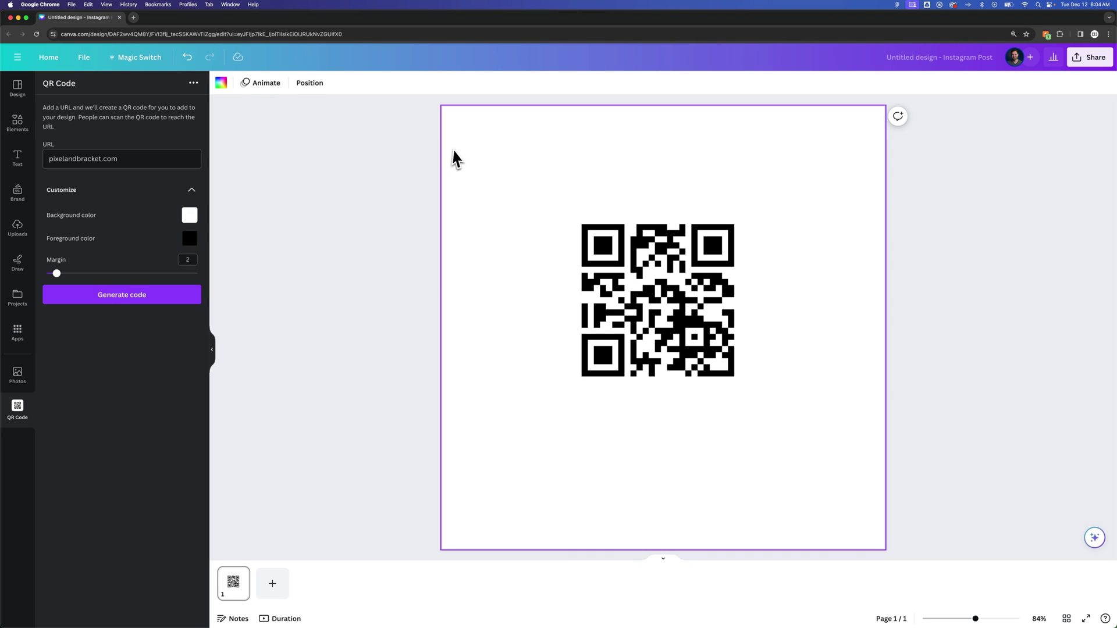
left_click(224, 84)
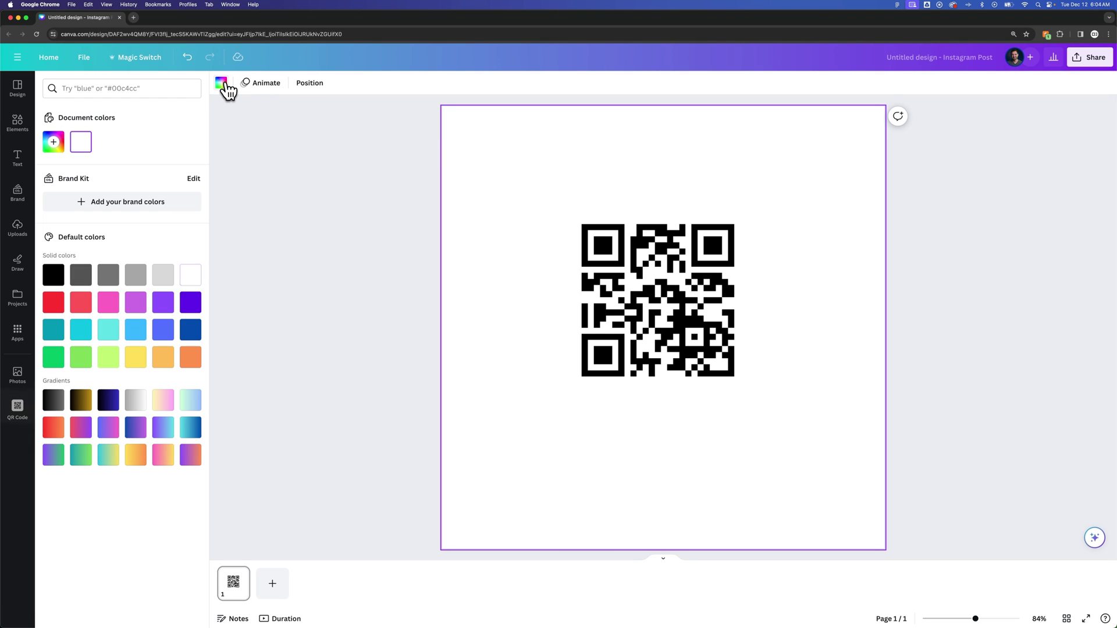
left_click(53, 303)
left_click(354, 278)
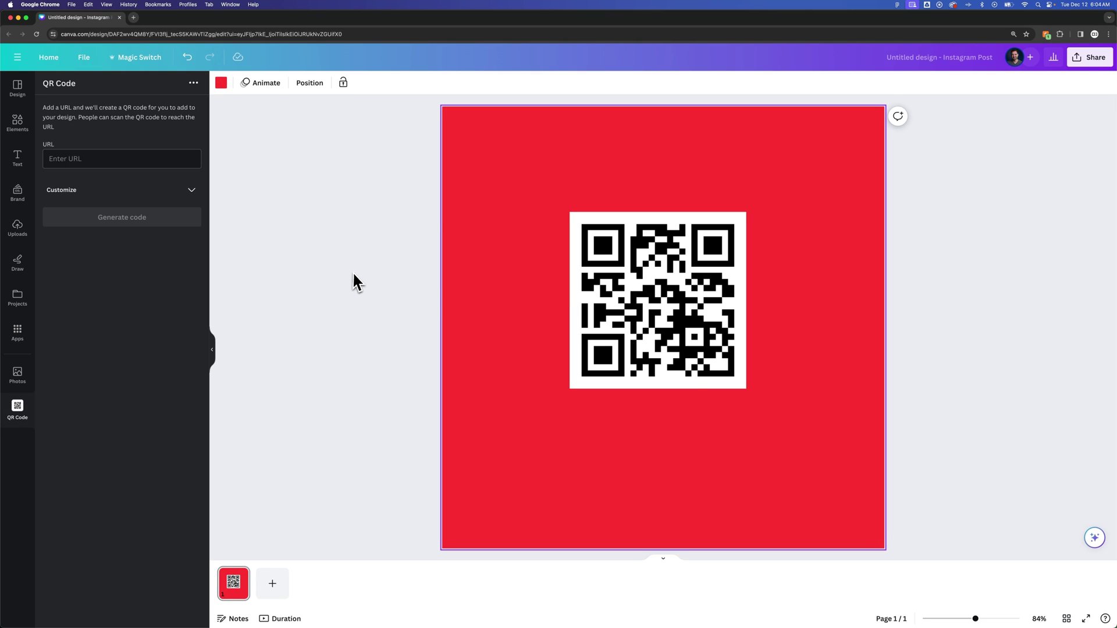
Keep the QR code's background white #FFFFFF and shrink it into the top-left corner
left_click_drag(695, 267, 699, 296)
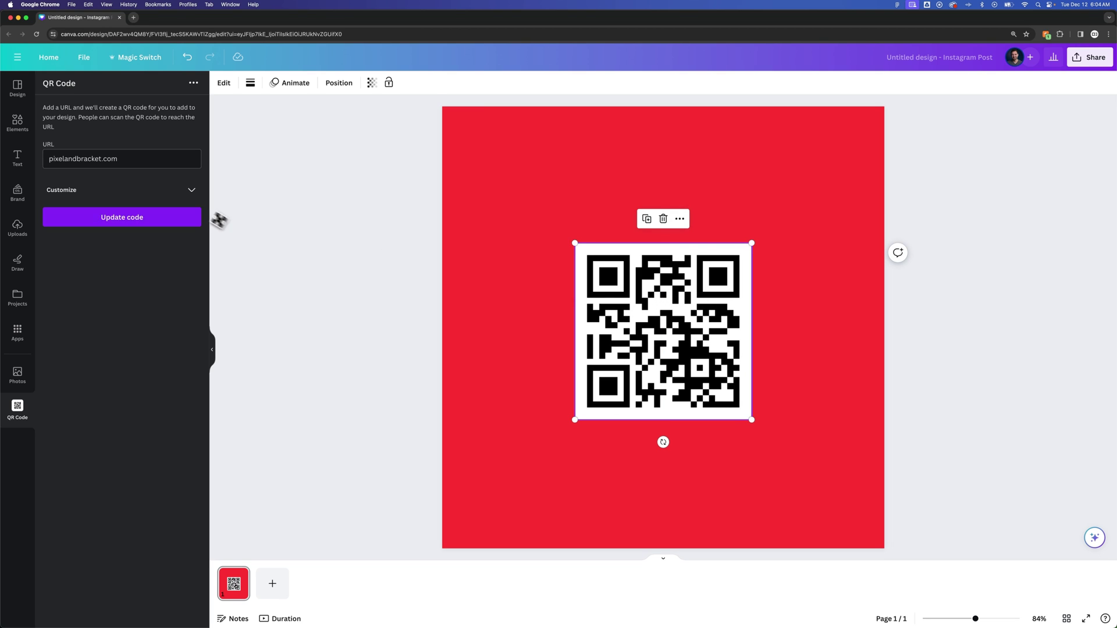
left_click(197, 195)
left_click(190, 215)
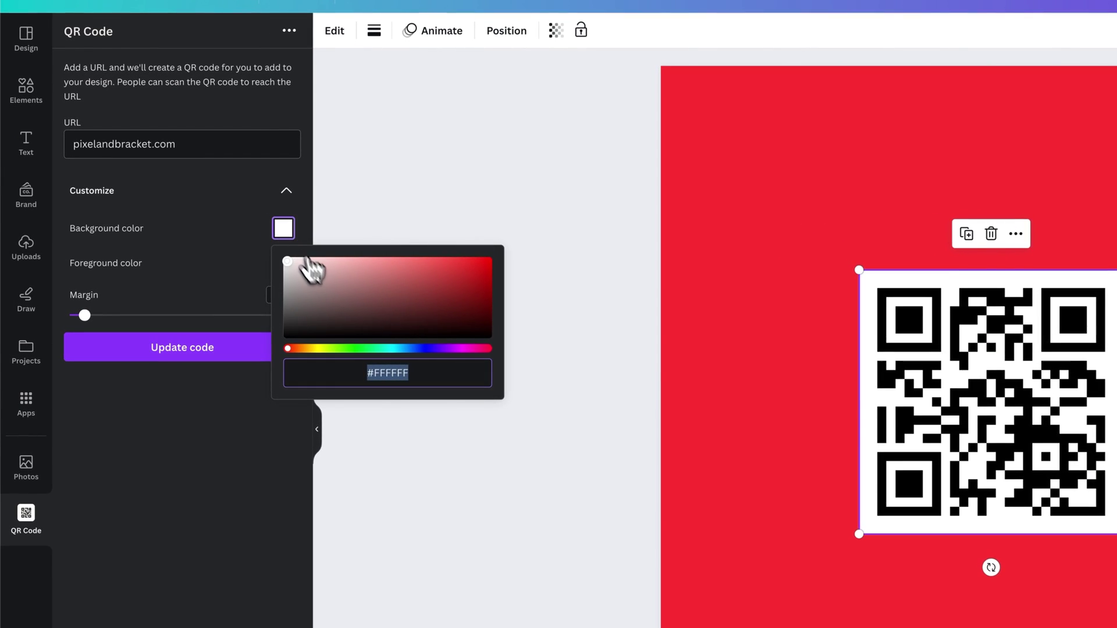
left_click(225, 248)
left_click(286, 261)
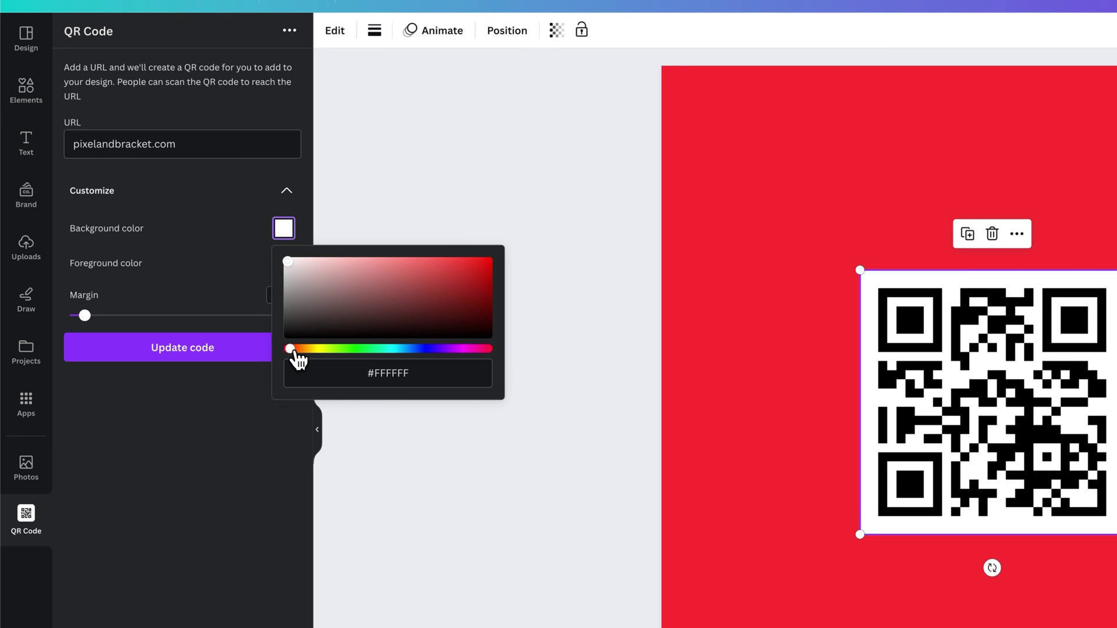
left_click(238, 231)
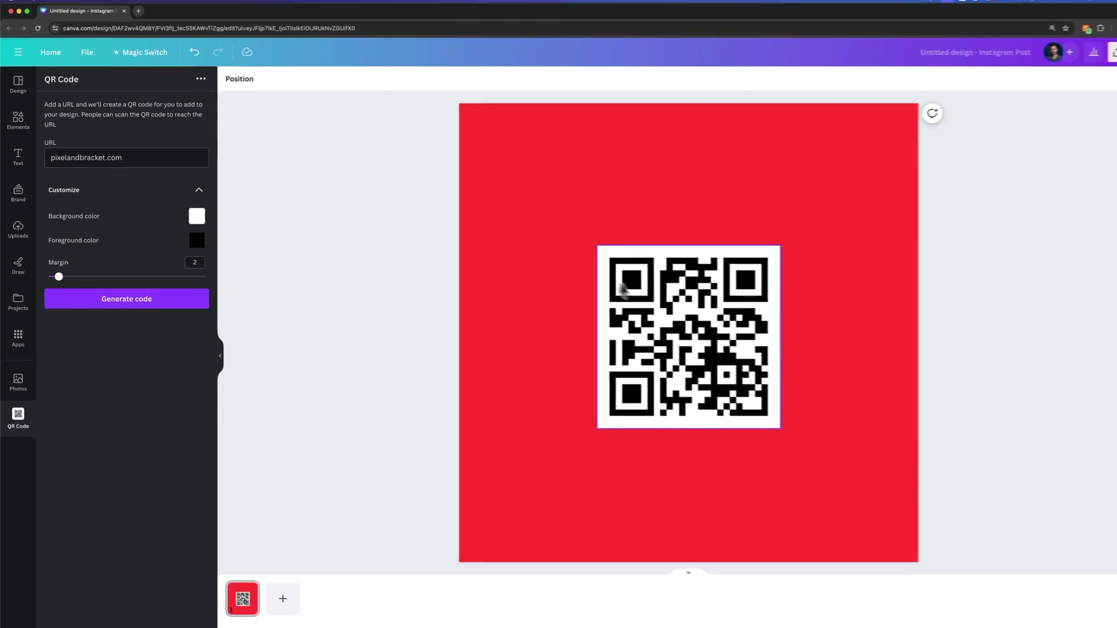
left_click_drag(1112, 528, 947, 351)
left_click_drag(633, 299, 545, 210)
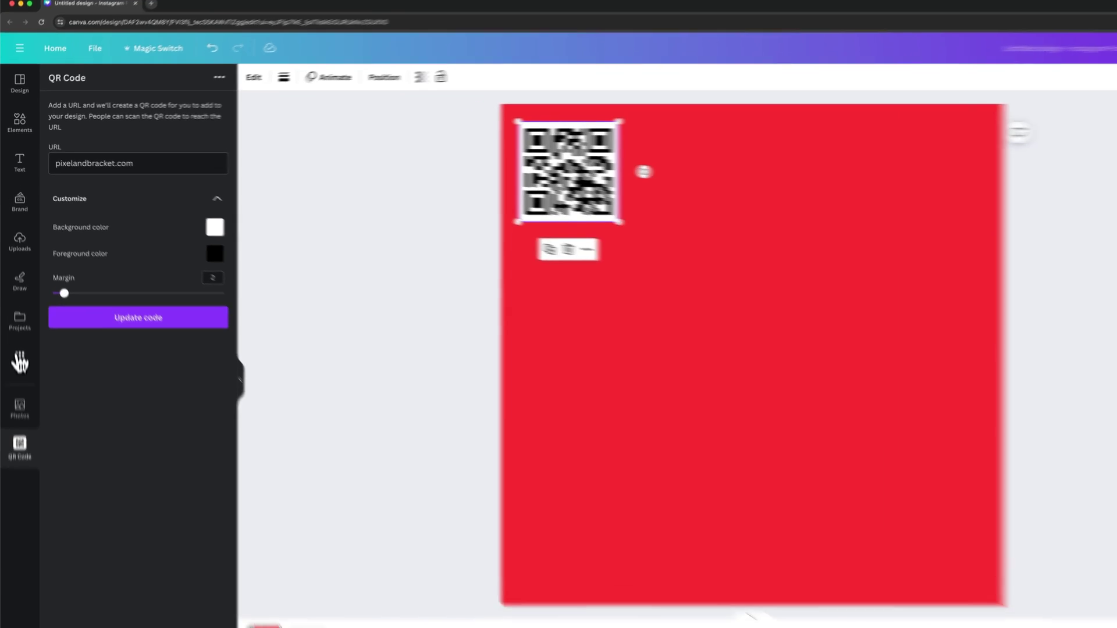
Go back to the QR code app results and launch the Dynamic QR Codes app
left_click(18, 333)
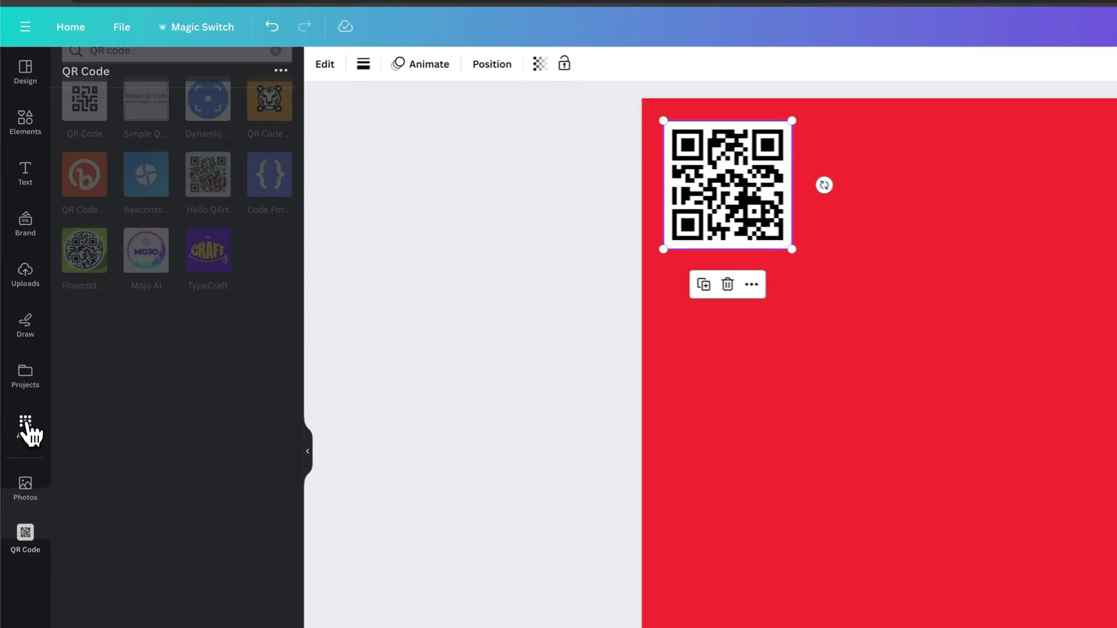
left_click(206, 119)
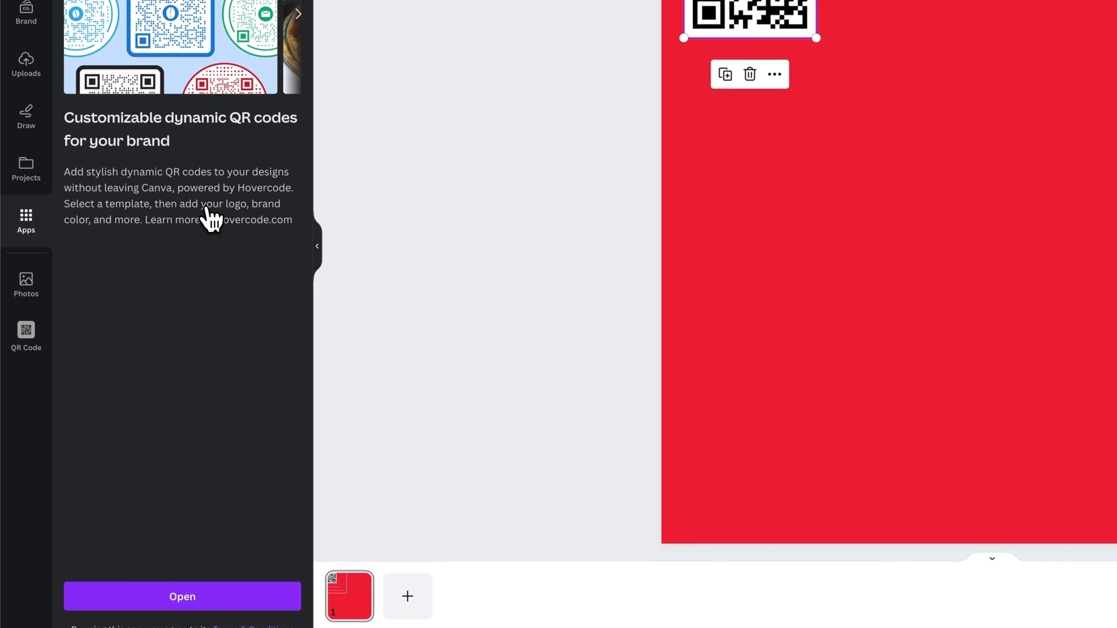
left_click(216, 602)
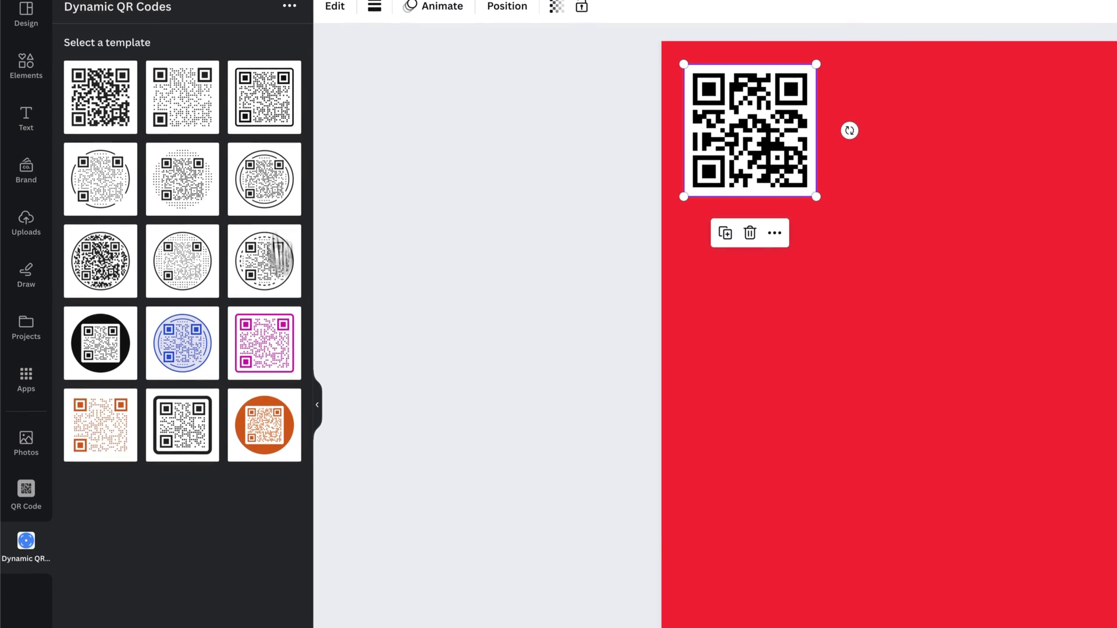
Link the QR code to pixelandbracket.com with #222222 modules on a transparent background
left_click(109, 450)
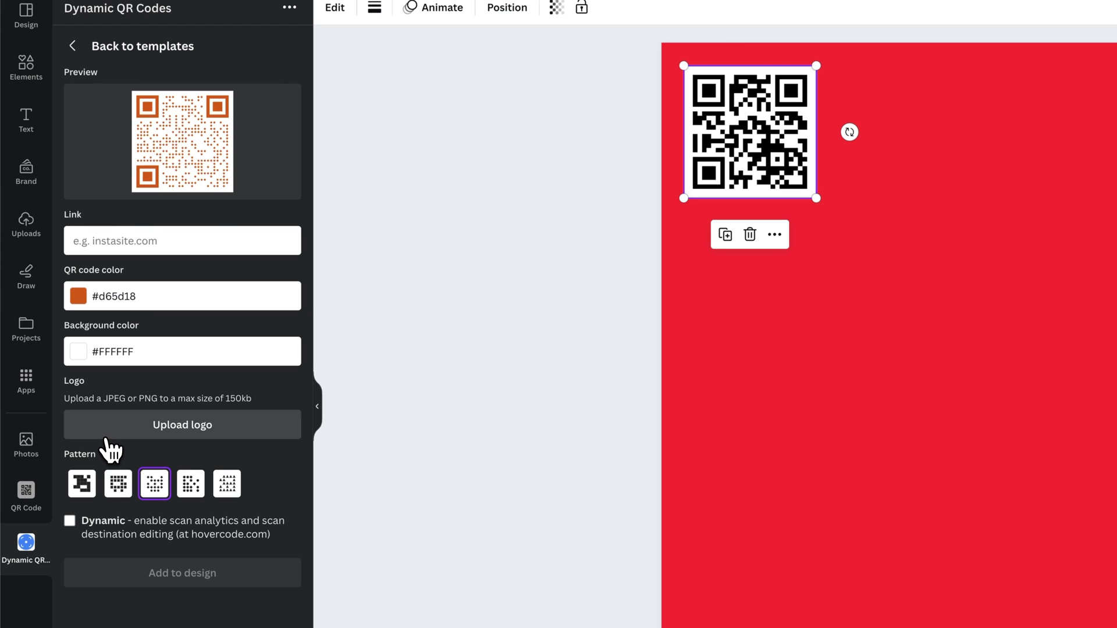
left_click(154, 240)
type("pixelandbracket.com")
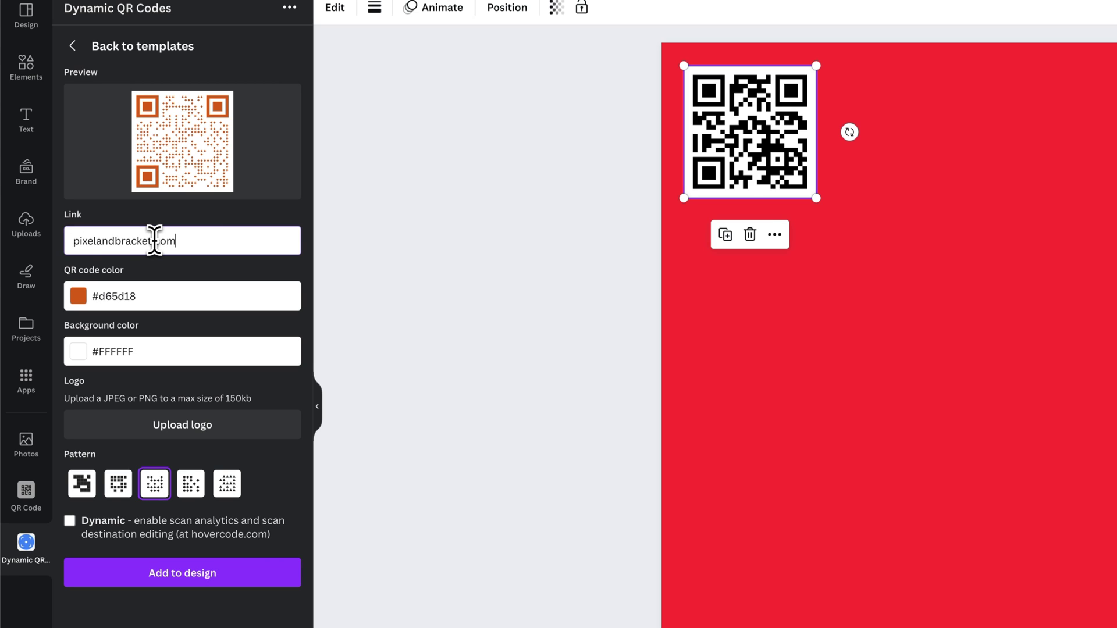
left_click(88, 298)
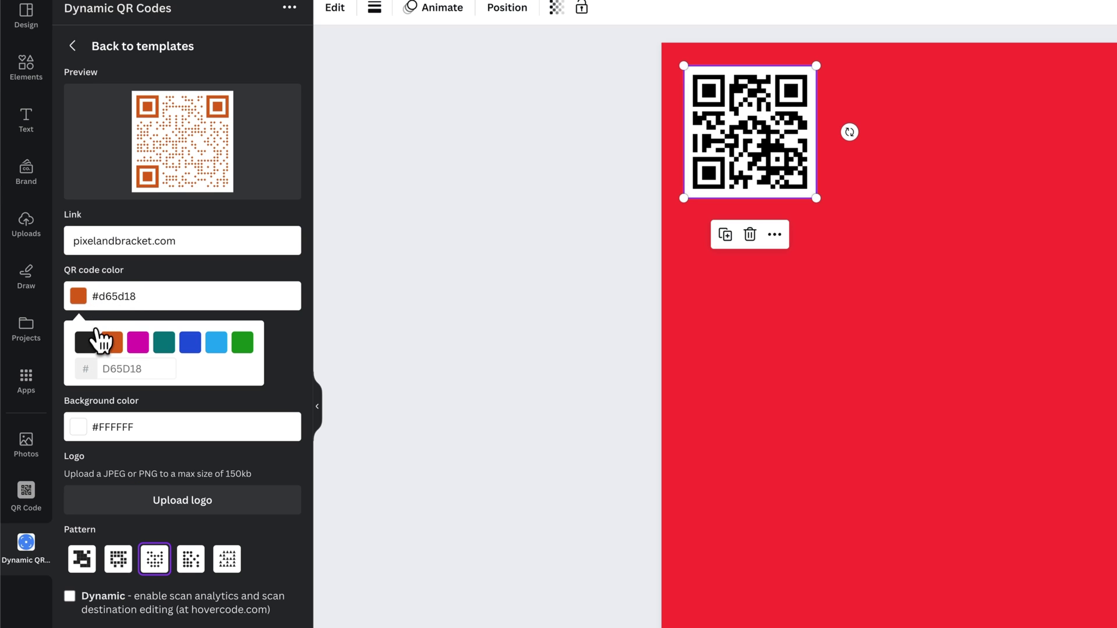
left_click(90, 342)
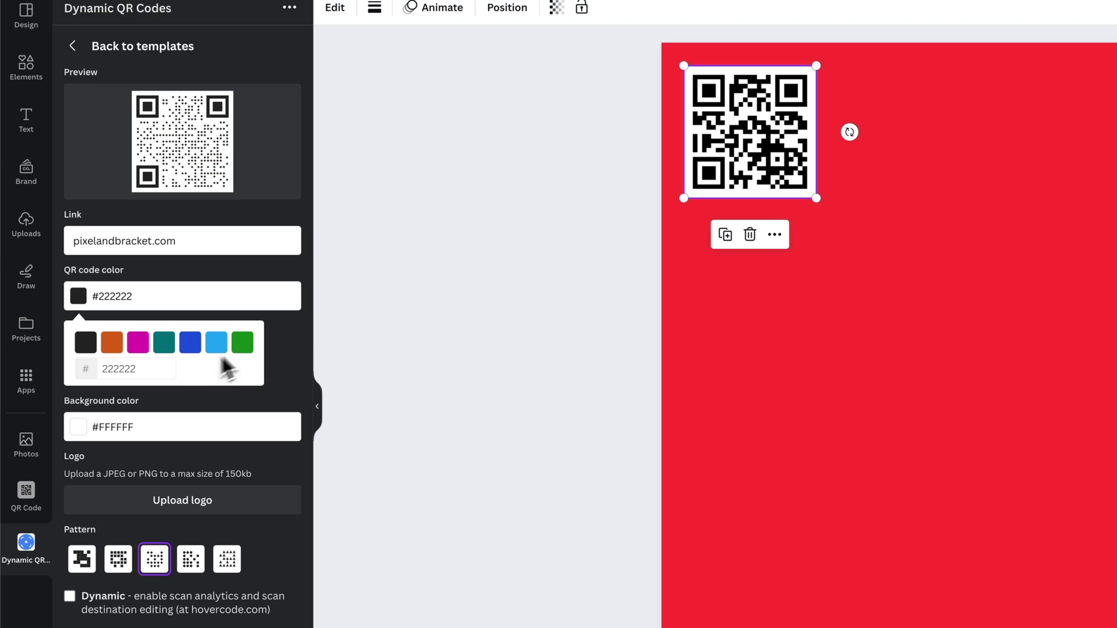
left_click(80, 427)
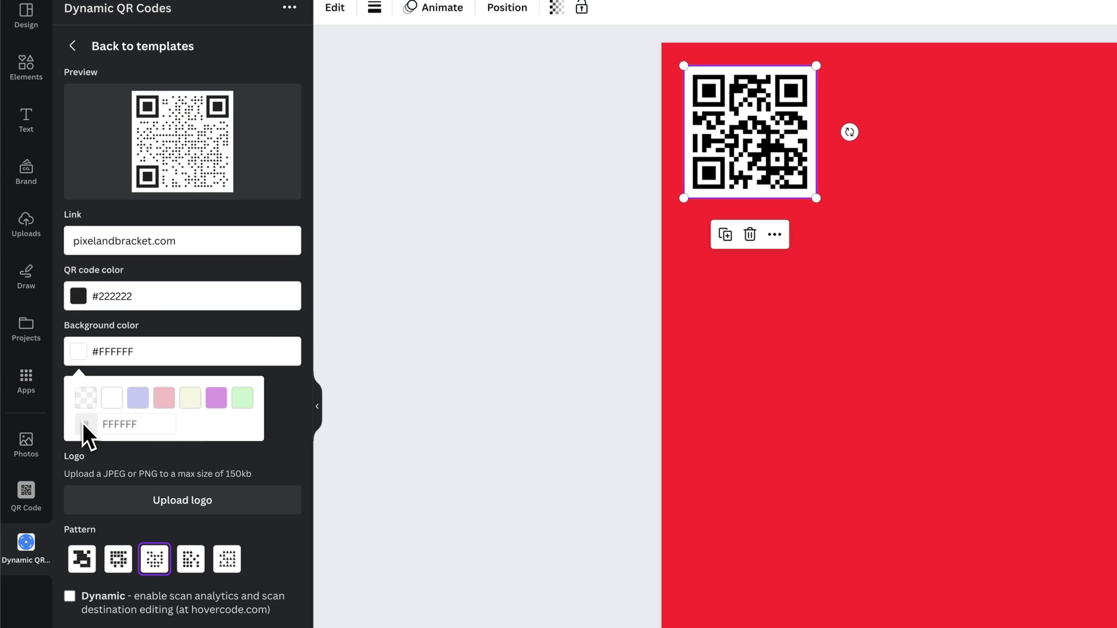
left_click(87, 398)
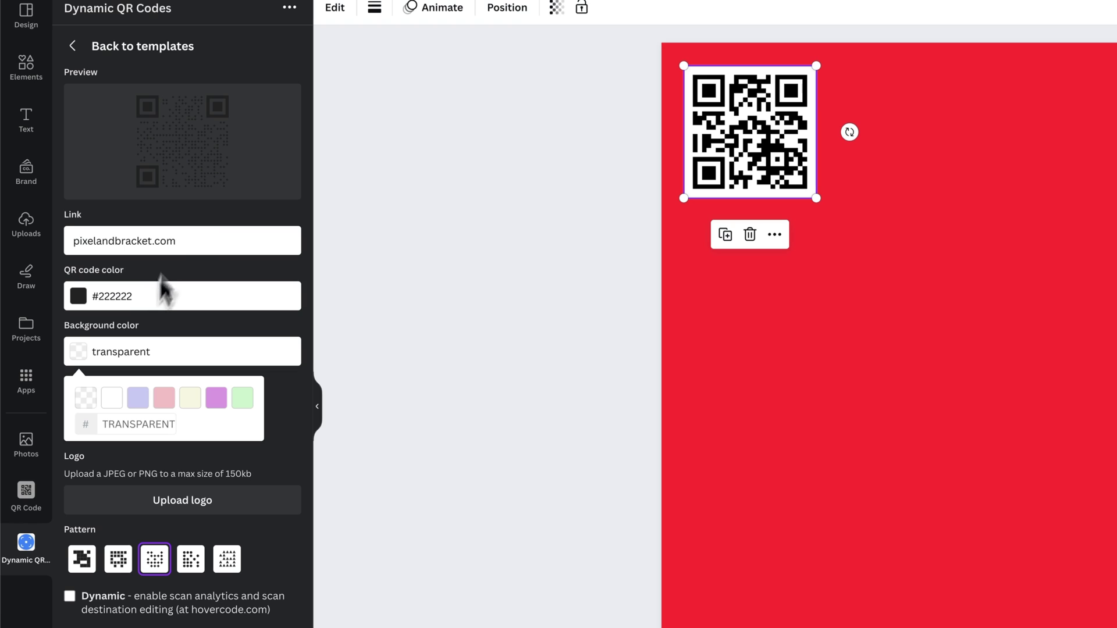
left_click(145, 288)
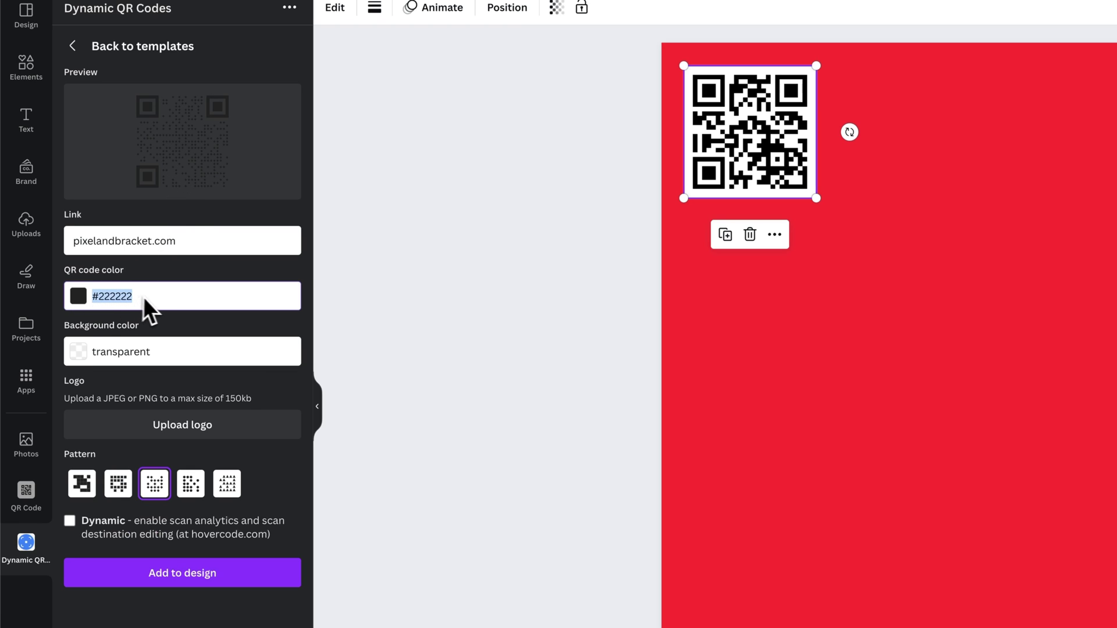
left_click(207, 371)
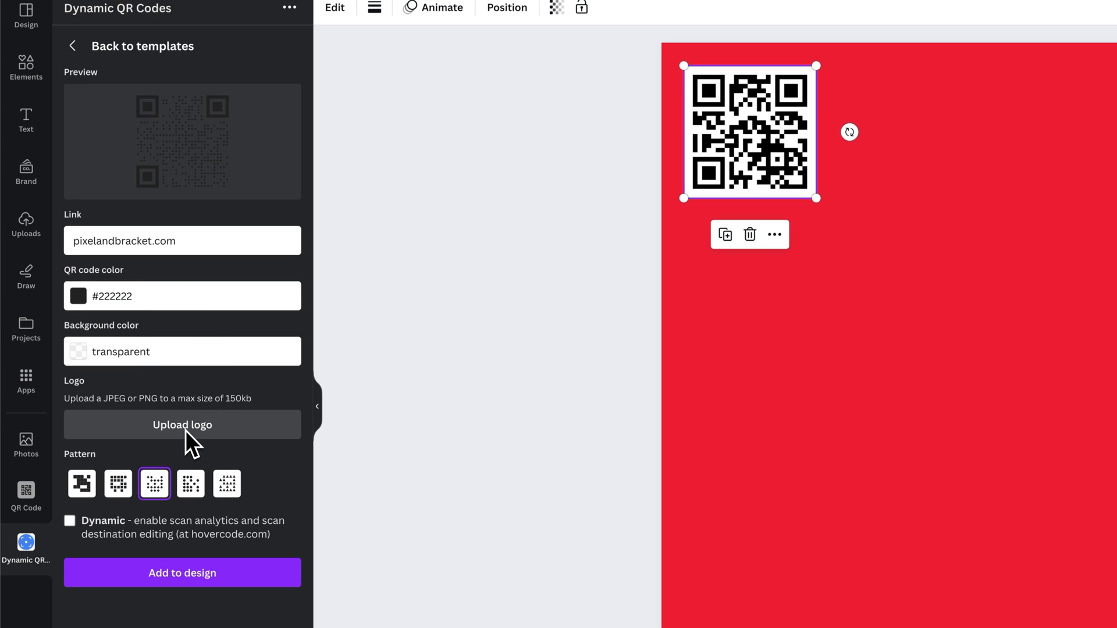
Preview each of the five QR patterns, then settle on the first square-block pattern
left_click(86, 486)
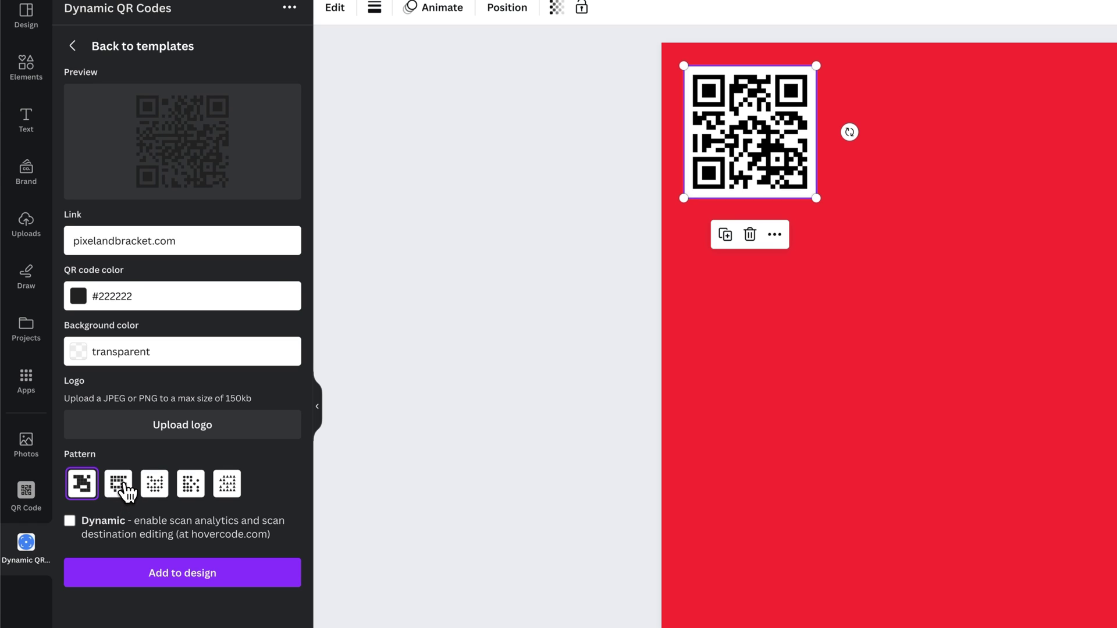
left_click(119, 488)
left_click(152, 492)
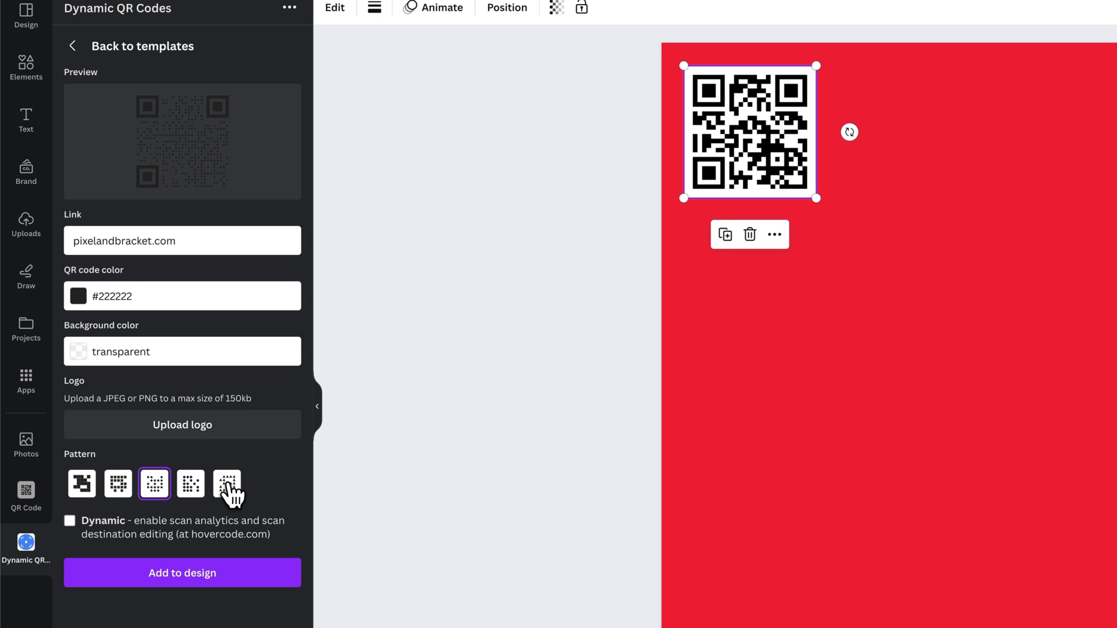
left_click(230, 494)
left_click(155, 493)
left_click(191, 492)
left_click(96, 493)
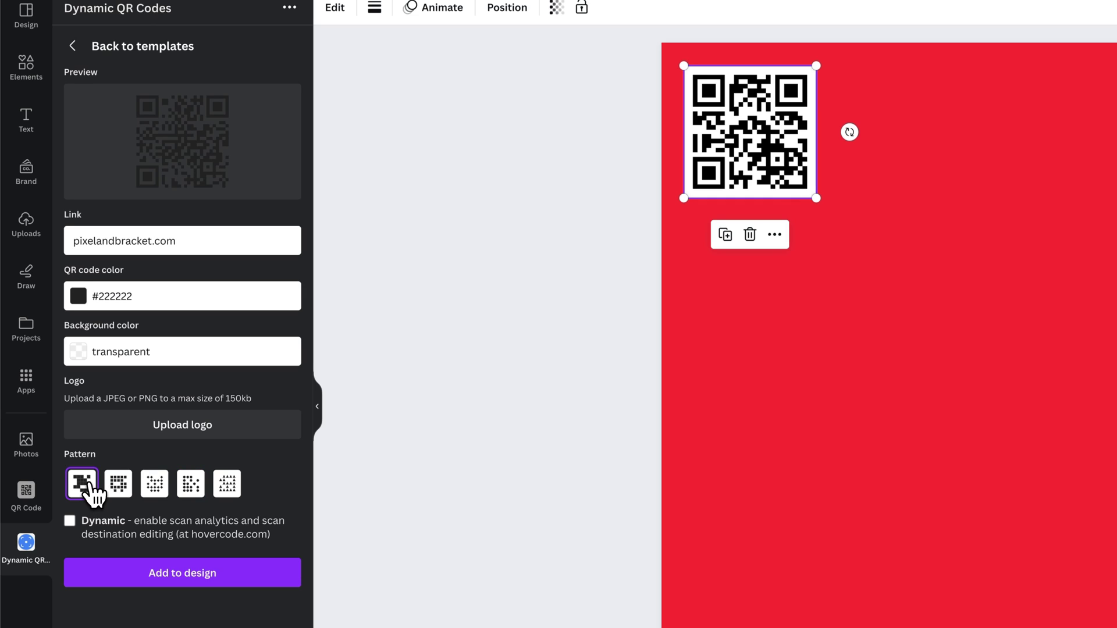
Upload Asset 1-100.jpg as the QR code's centre logo
left_click(201, 447)
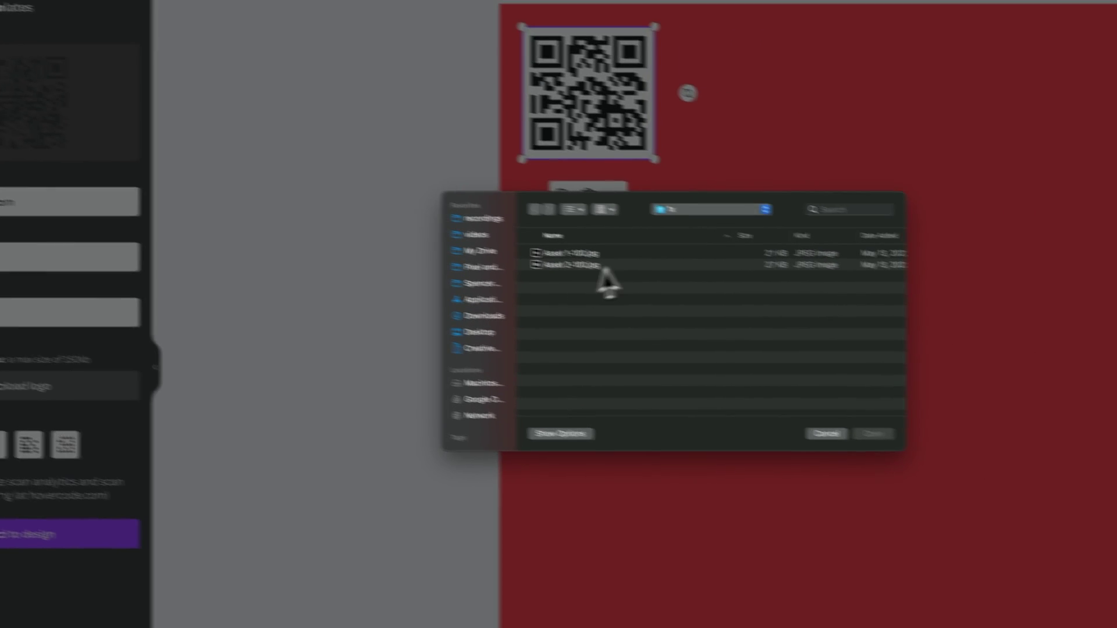
left_click(600, 254)
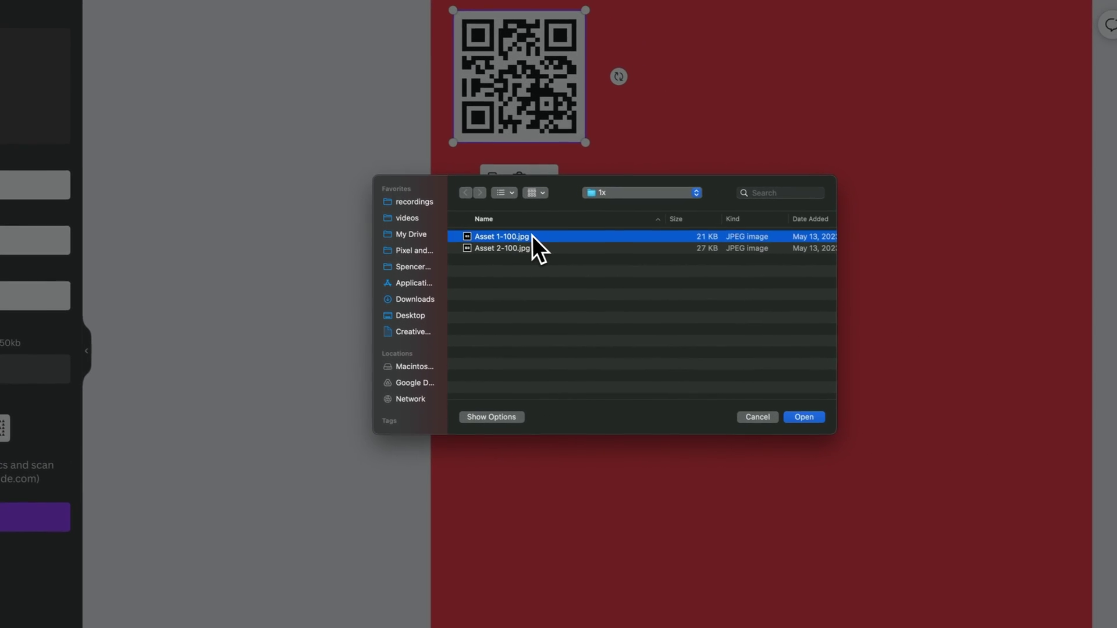
left_click(797, 416)
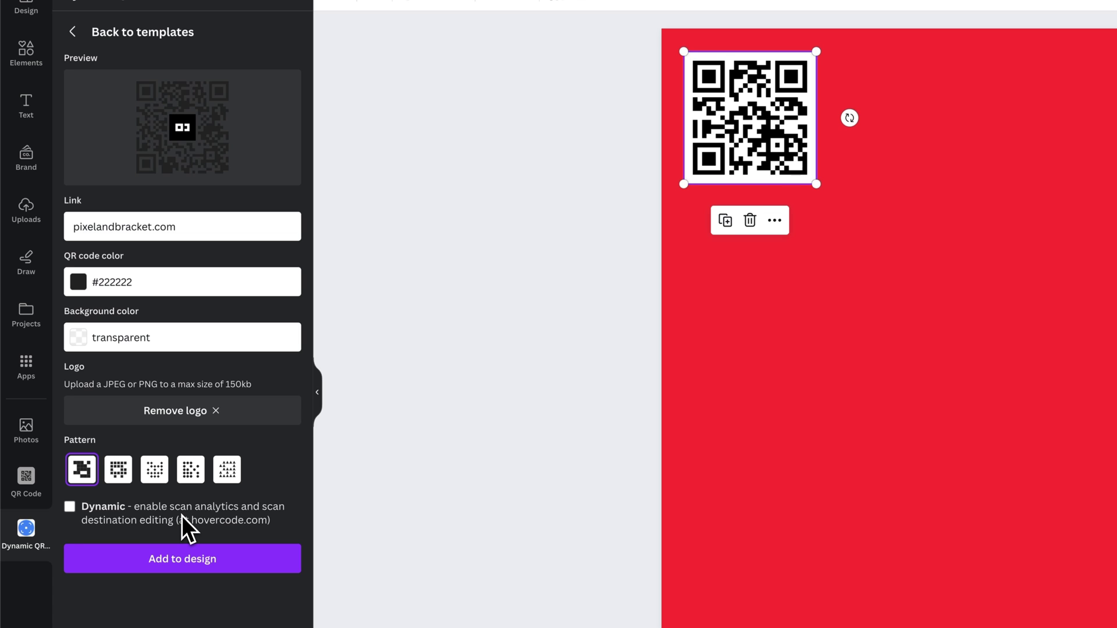
Add the dark, transparent-backed logo QR code to the red post
left_click(182, 559)
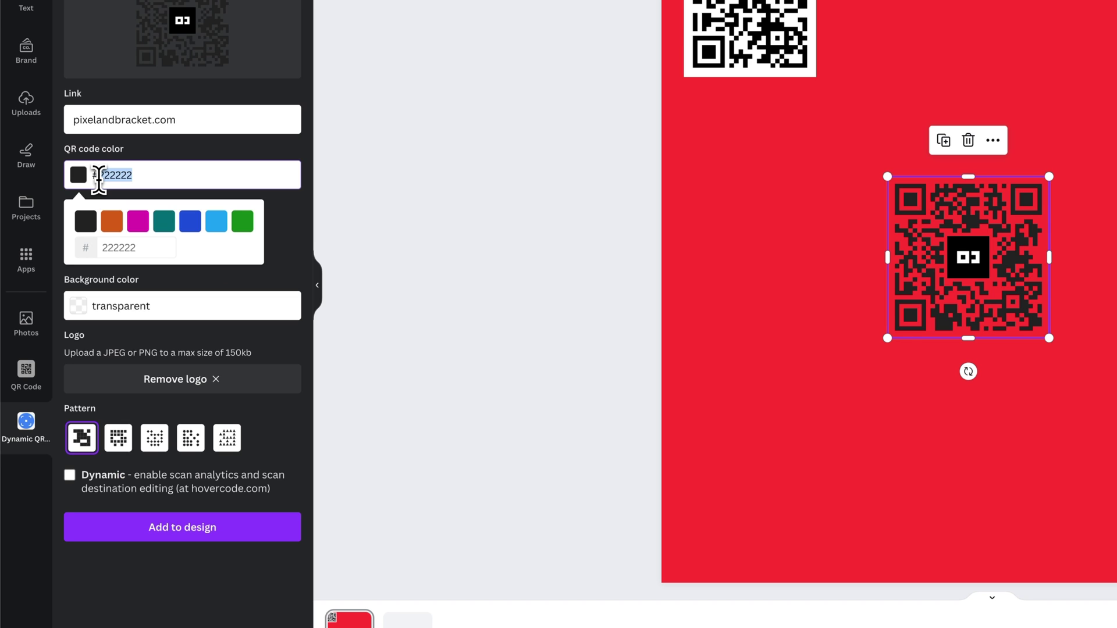
Recolour the QR code to pure black #000000 and add it to the post
type("000000")
key("Return")
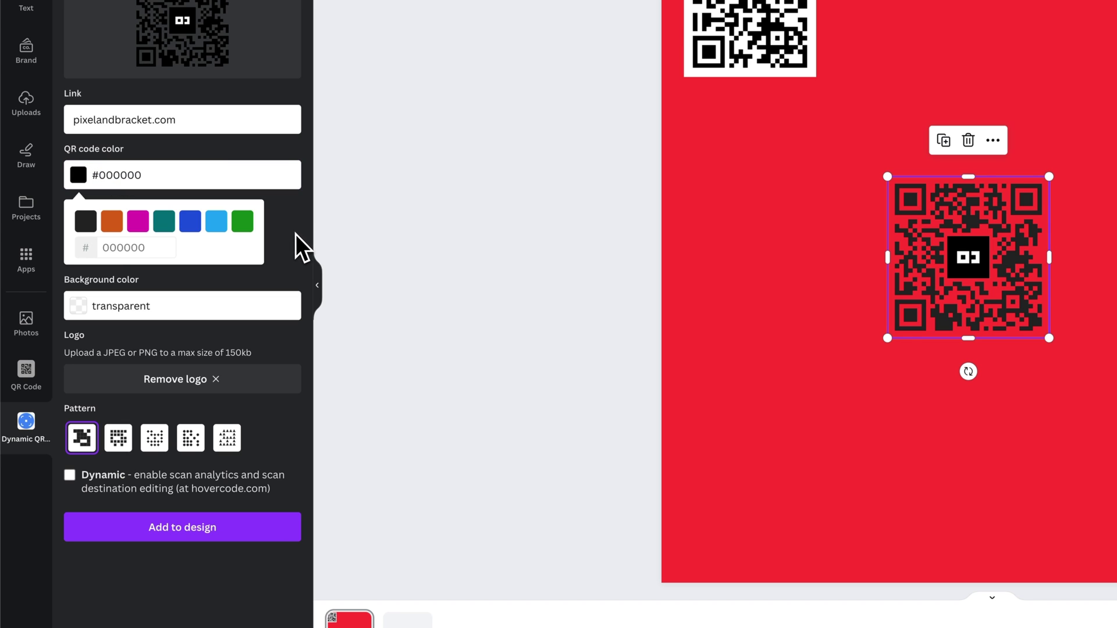
left_click(212, 529)
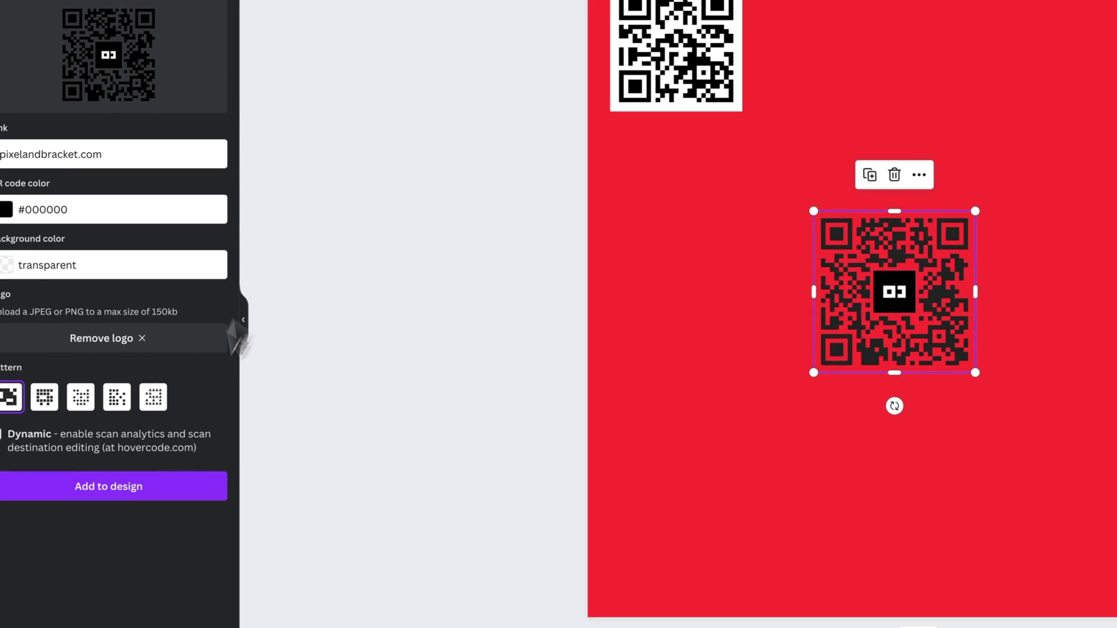
Arrange the smaller dark and larger black QR codes side by side on the post
left_click_drag(989, 244, 1006, 315)
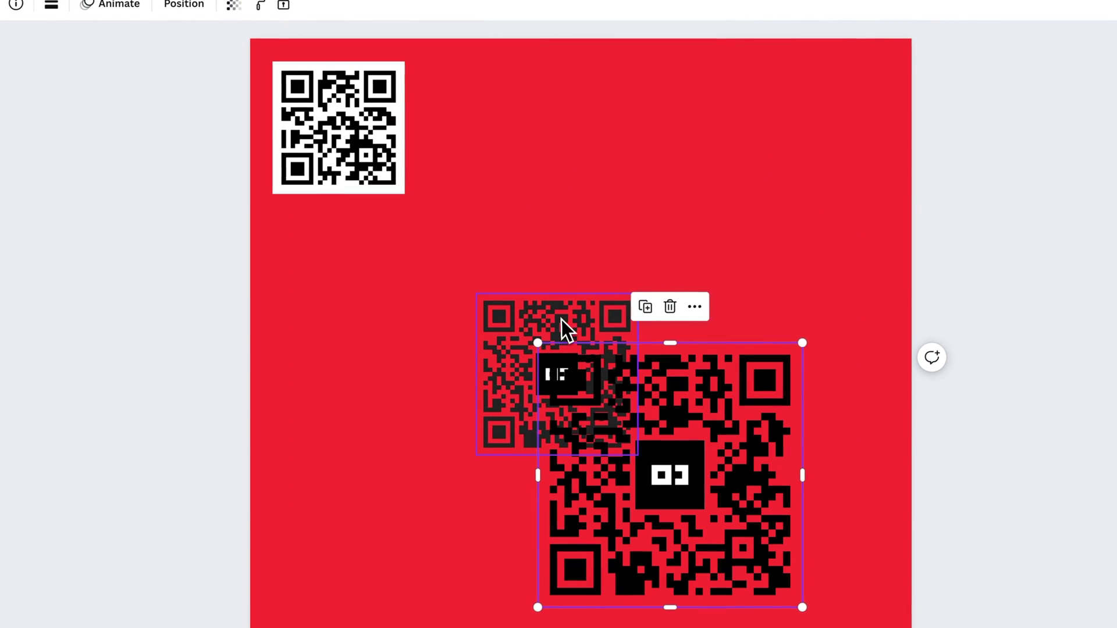
left_click_drag(561, 320, 413, 320)
left_click_drag(695, 452, 669, 357)
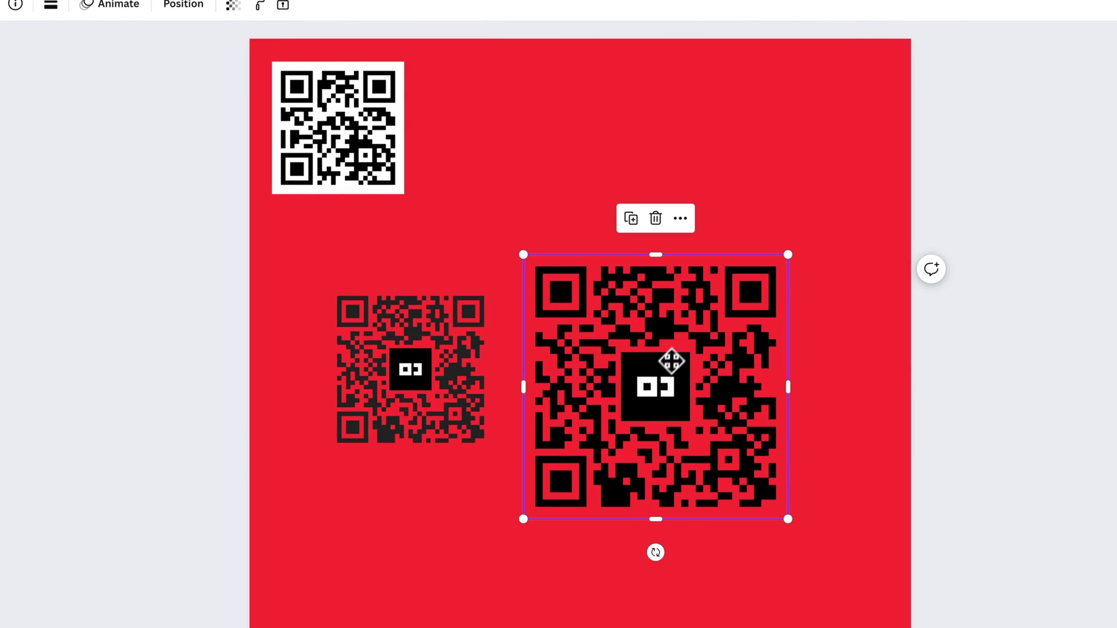
left_click(773, 175)
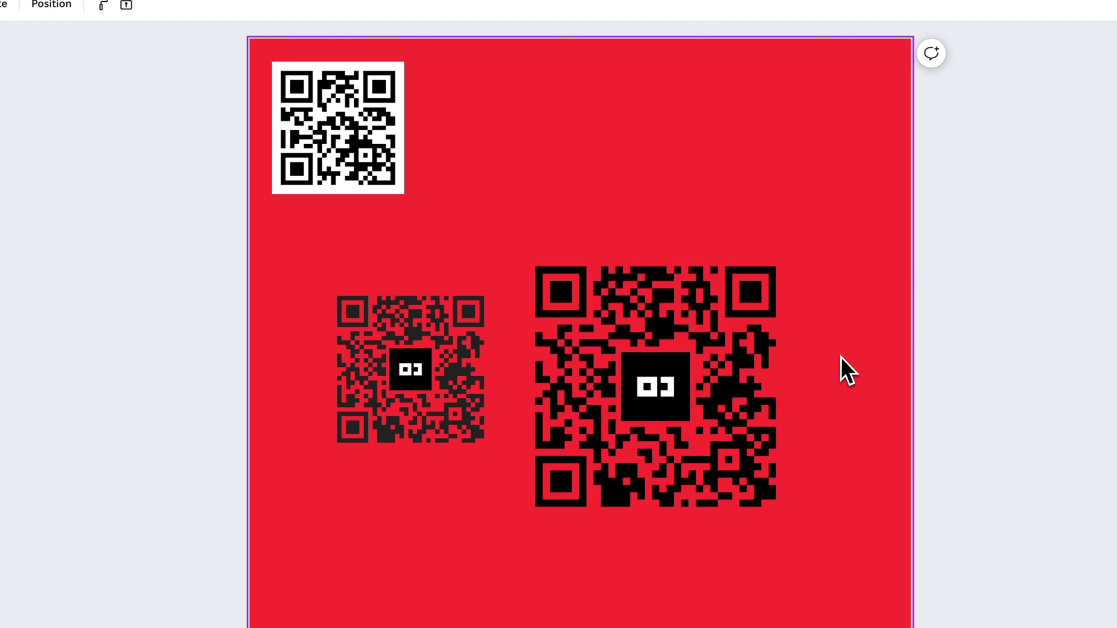